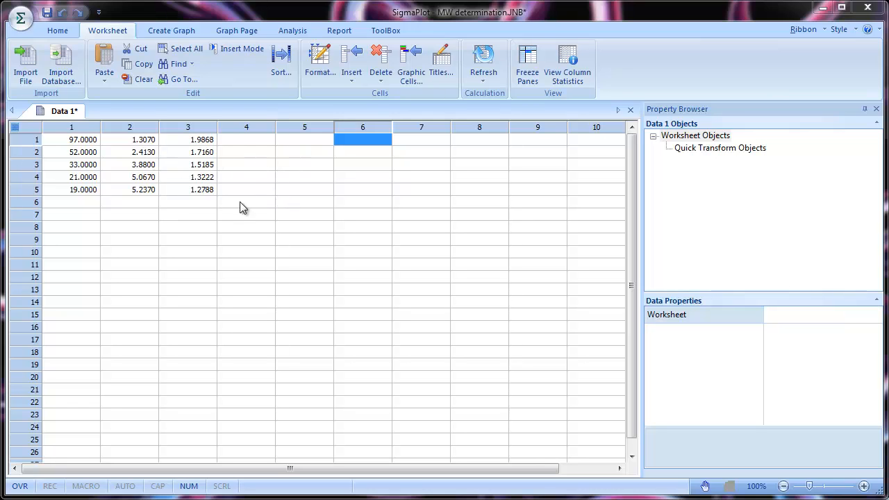
# - Create a scatter plot with a single regression line from XY Pair data, using Column 2 for X and Column 3 for Y
pyautogui.click(172, 30)
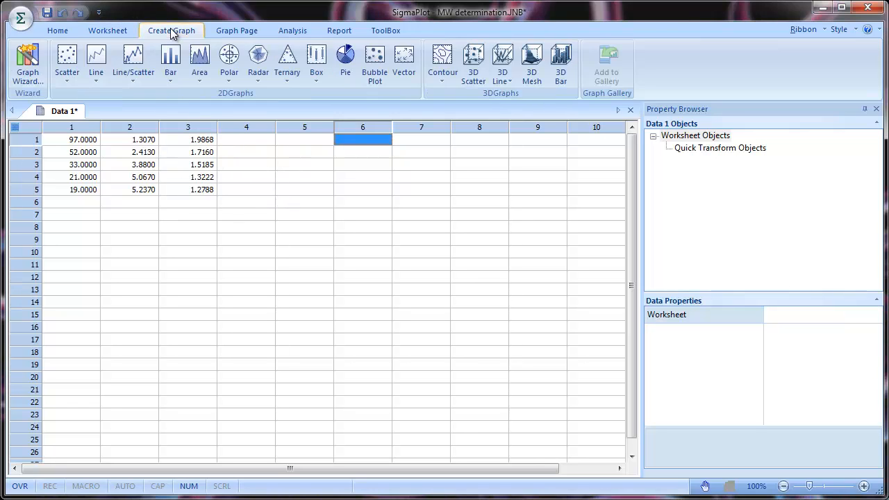
pyautogui.click(66, 80)
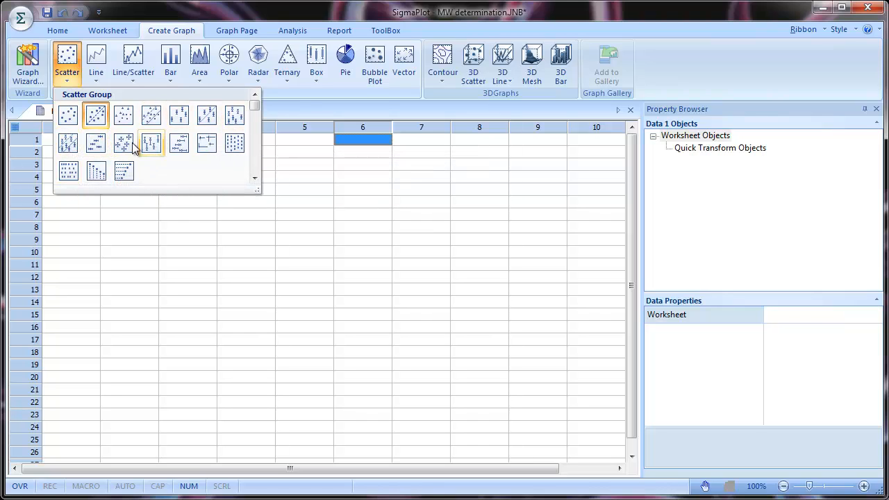
pyautogui.click(95, 115)
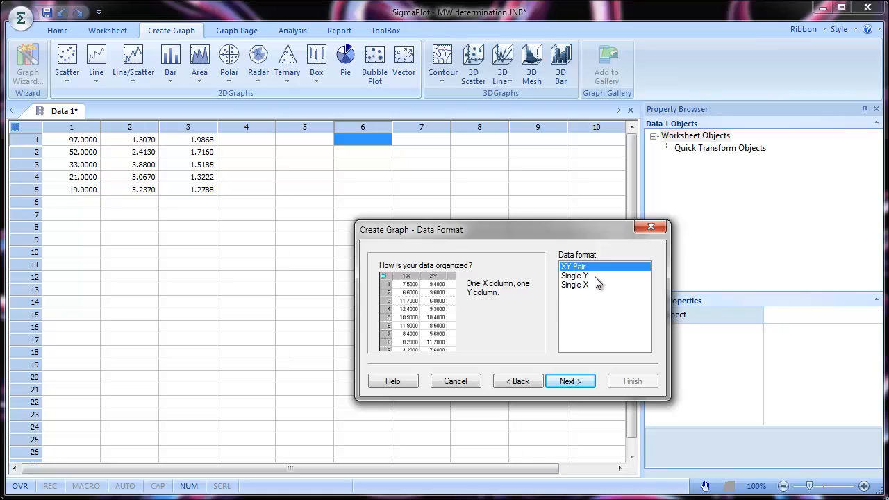
pyautogui.click(571, 382)
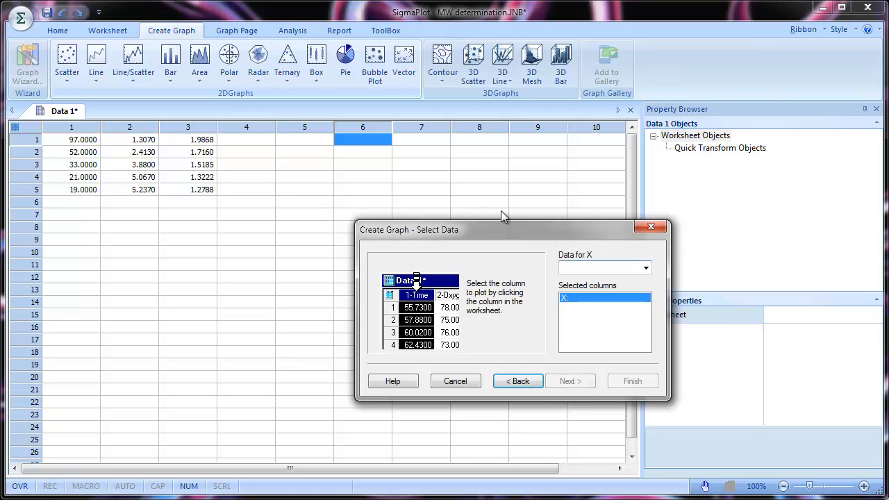
pyautogui.click(646, 268)
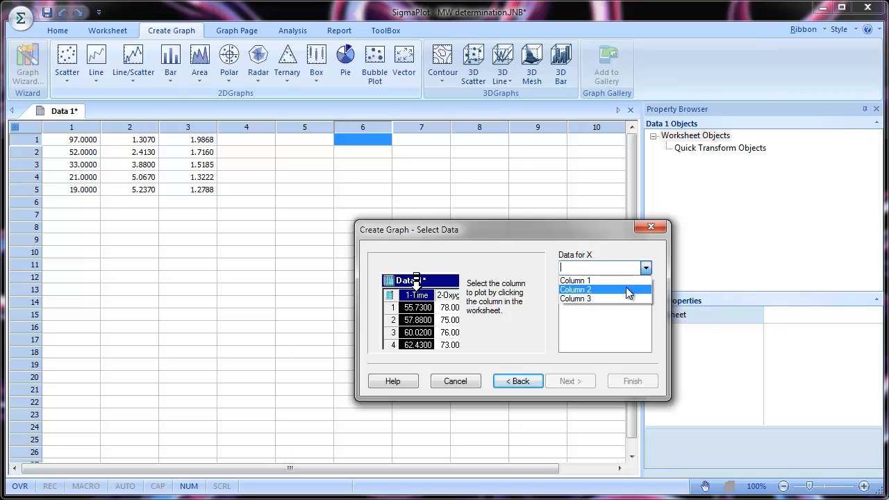
pyautogui.click(626, 290)
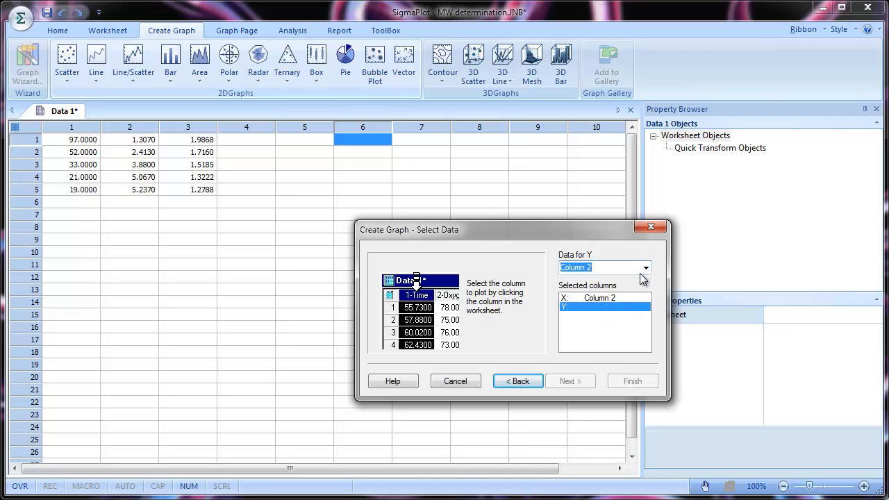
pyautogui.click(645, 269)
pyautogui.click(641, 299)
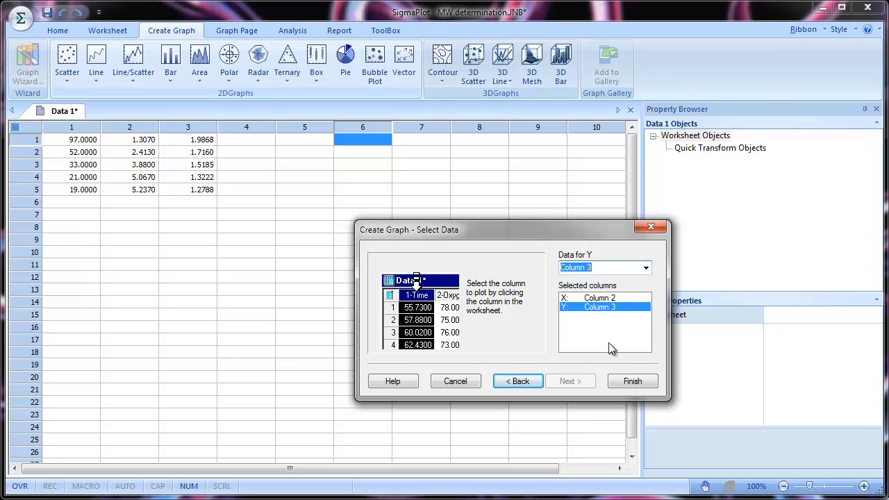
pyautogui.click(643, 383)
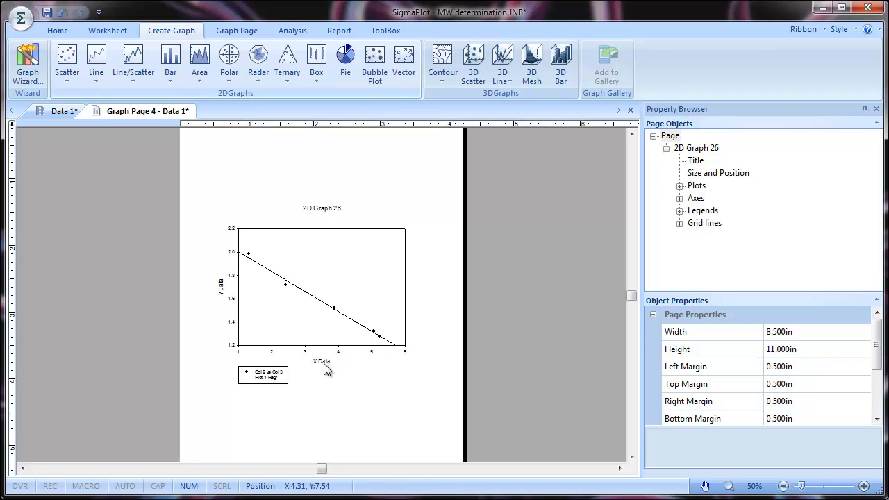
# - Change the graph's Y axis title to "MW" and its X axis title to "Distance in cm"
pyautogui.doubleClick(220, 287)
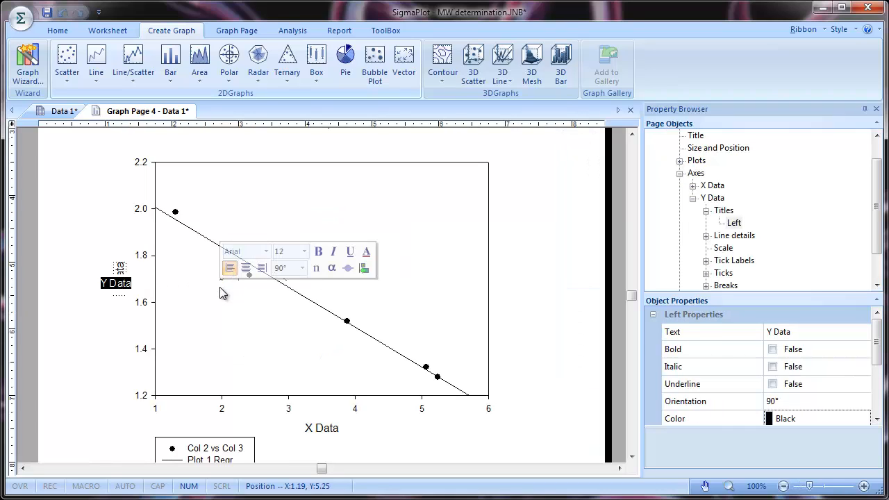
pyautogui.write('MW')
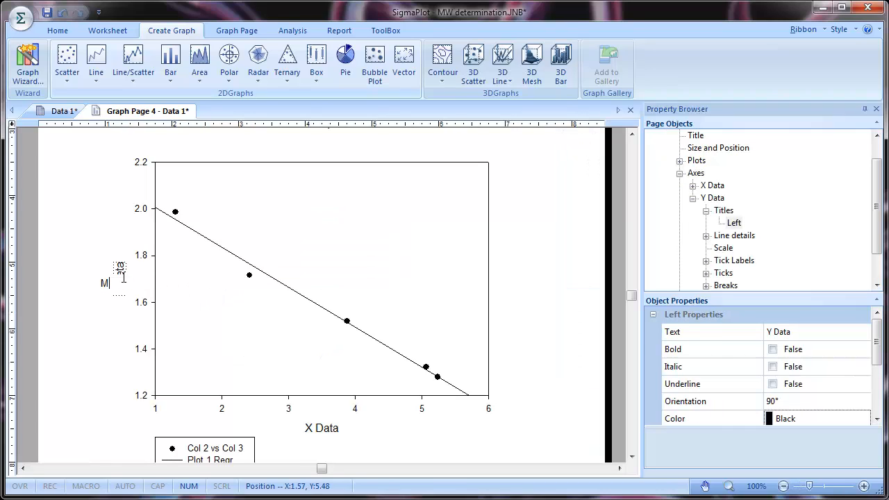
pyautogui.click(319, 427)
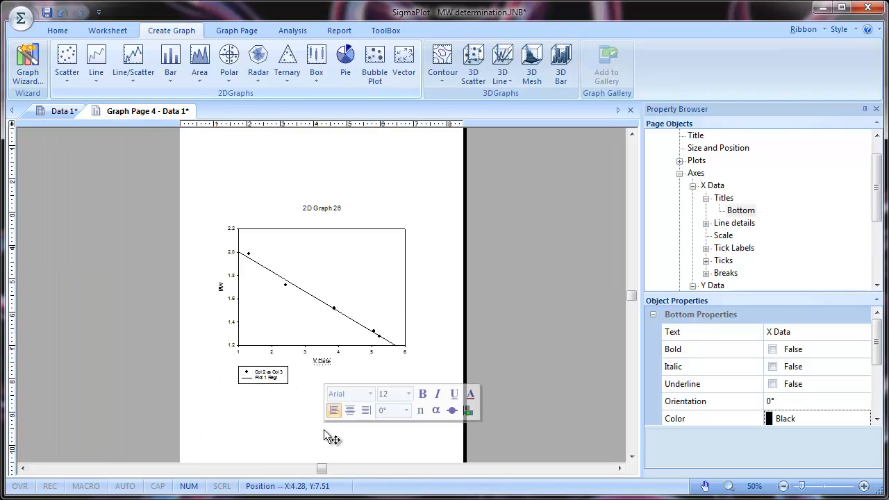
pyautogui.doubleClick(321, 361)
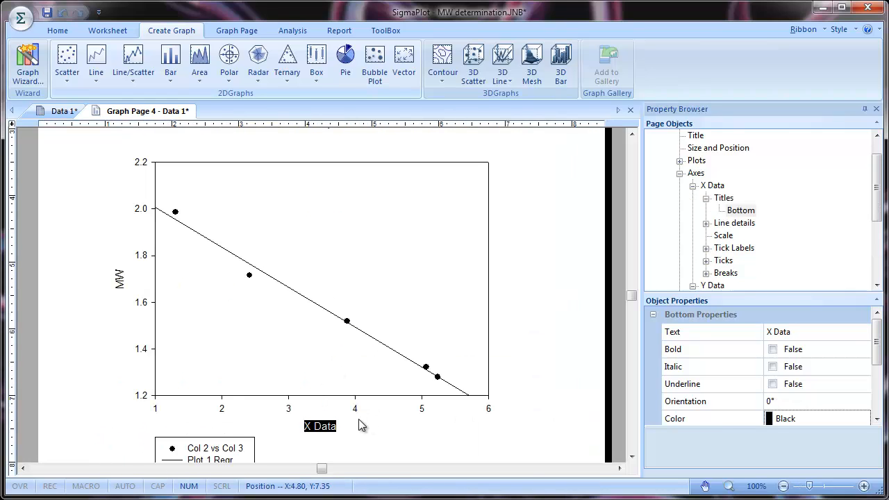
pyautogui.write('Distance')
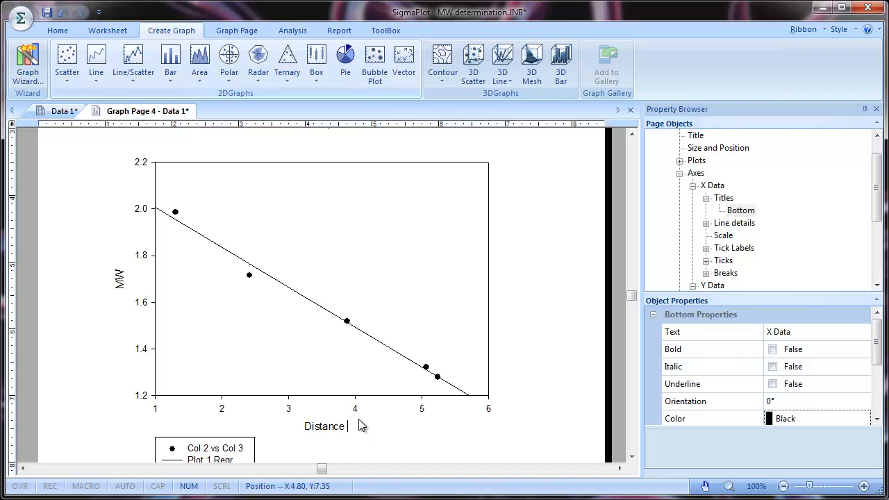
pyautogui.write('n cm')
pyautogui.click(546, 402)
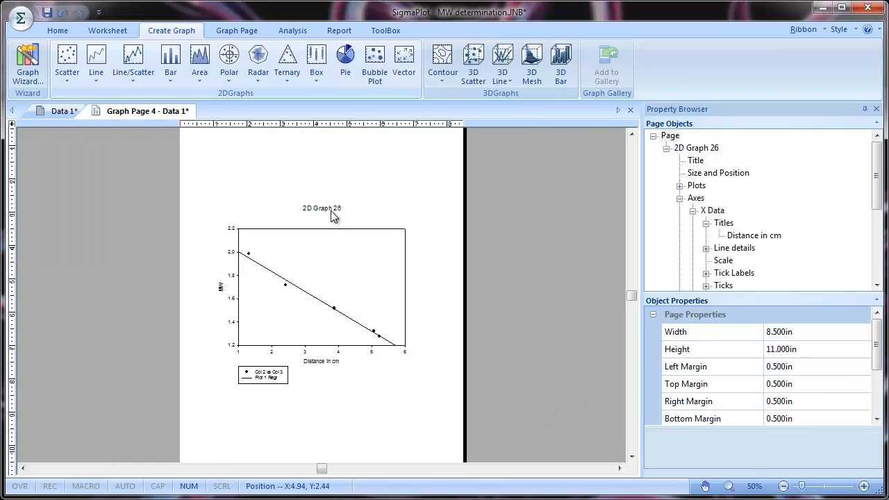
# - Open the Linear Regression settings for the regression line on the graph page
pyautogui.moveTo(326, 307)
pyautogui.click(58, 112)
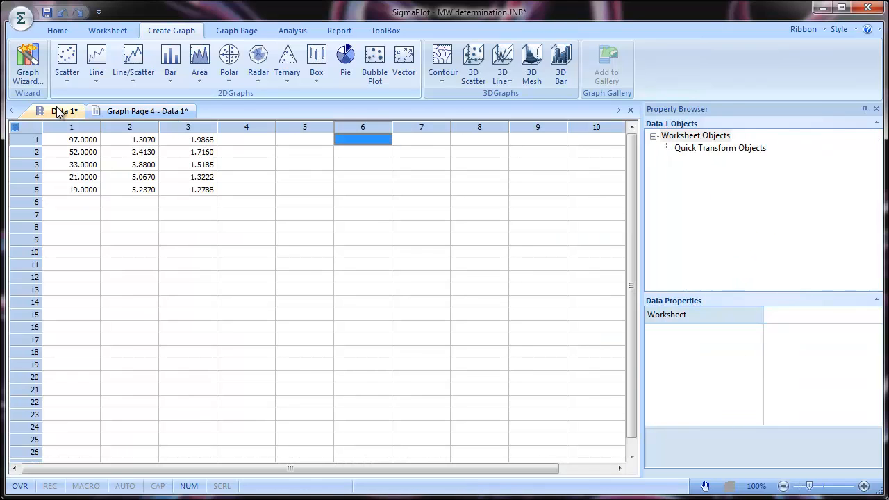
pyautogui.click(144, 109)
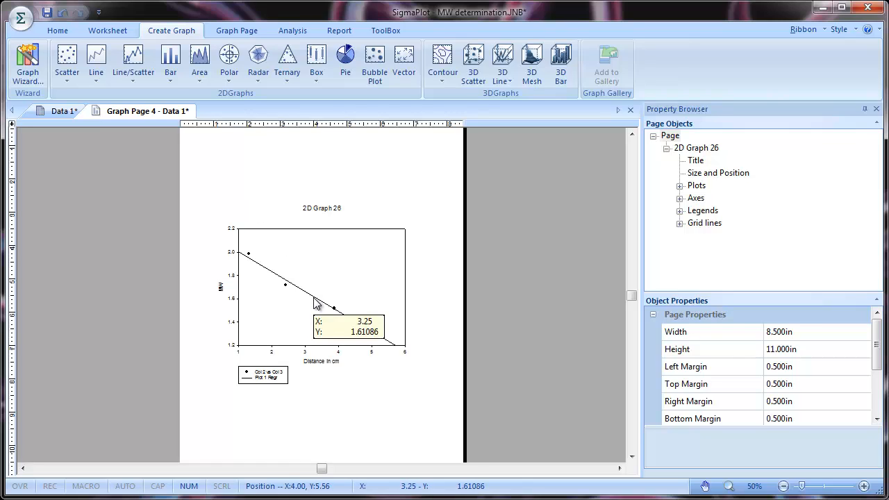
pyautogui.click(315, 298)
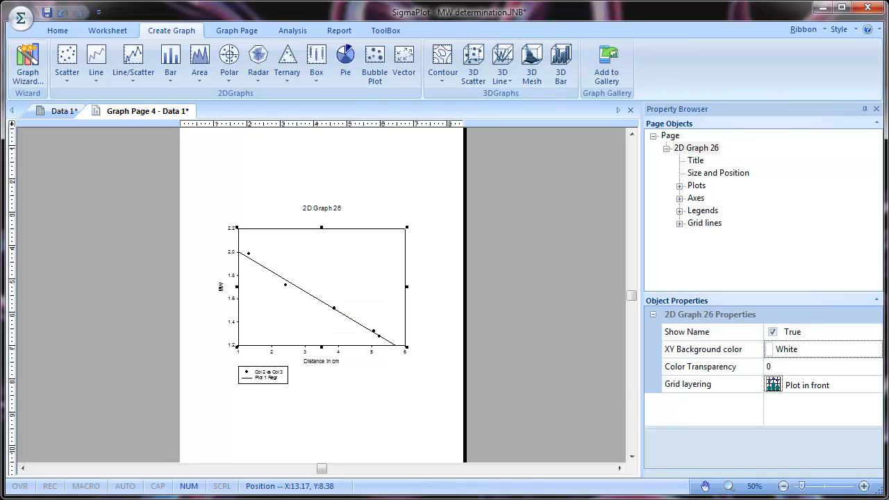
pyautogui.click(864, 487)
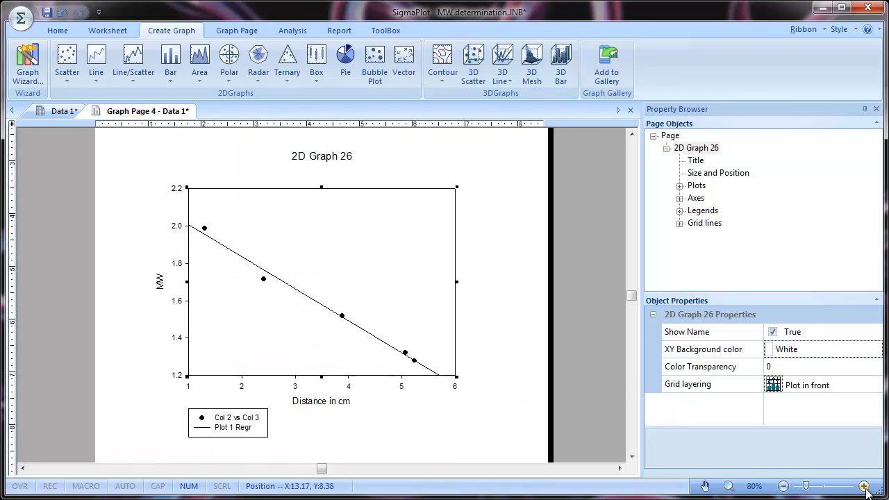
pyautogui.click(309, 302)
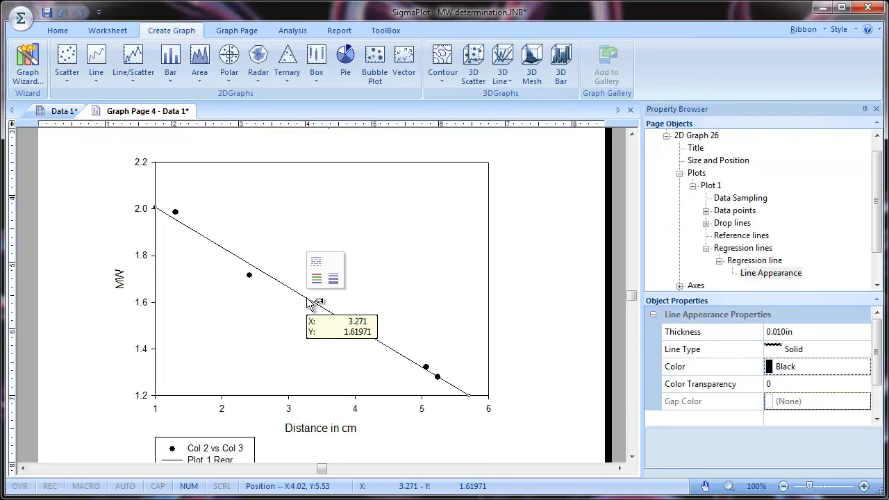
pyautogui.doubleClick(309, 302)
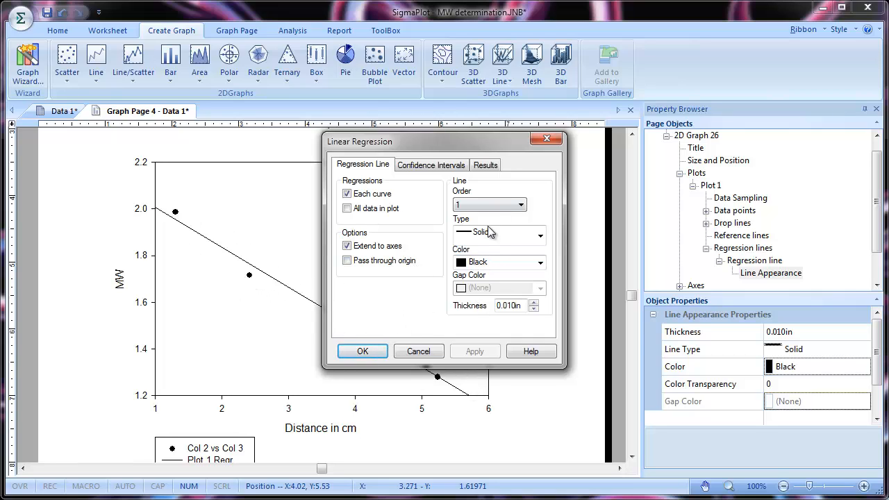
# - Copy the linear regression results and paste them into the Data 1 worksheet, starting at column 6, row 1
pyautogui.click(484, 167)
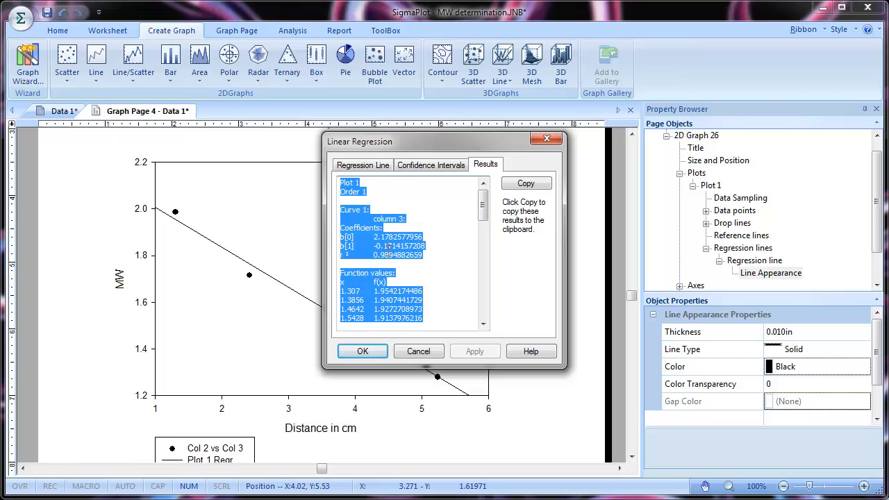
pyautogui.click(546, 187)
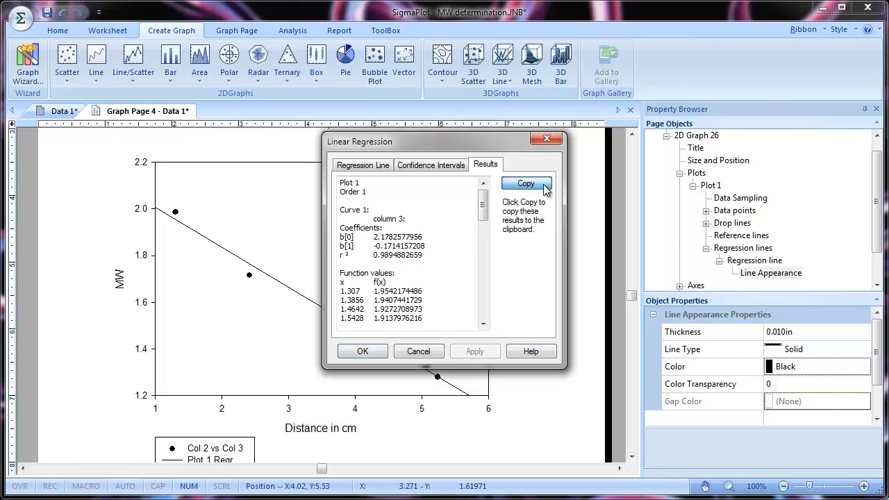
pyautogui.click(360, 350)
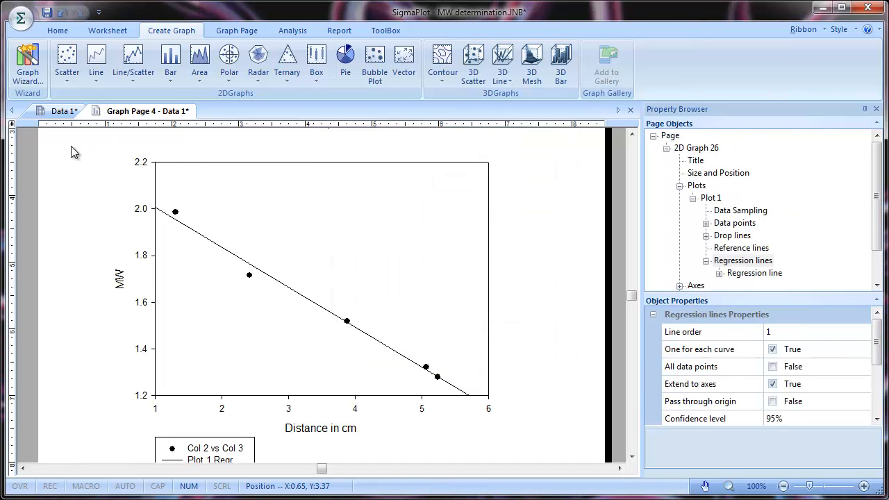
pyautogui.click(58, 111)
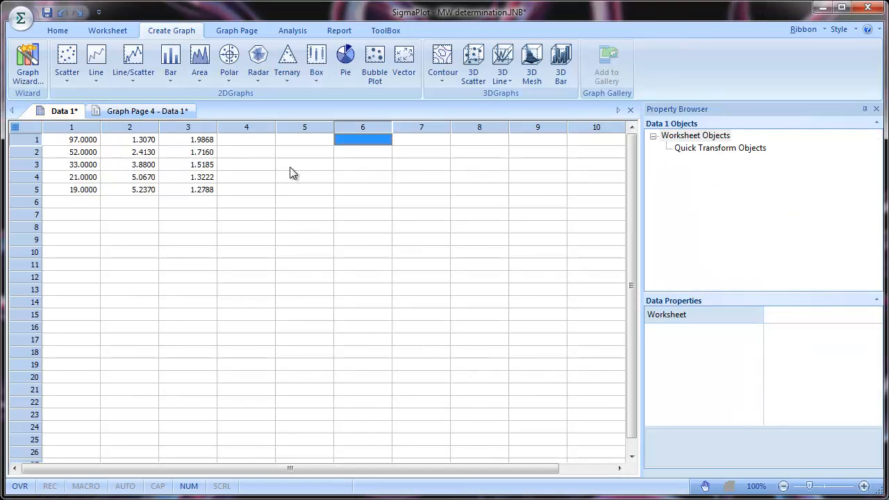
pyautogui.hotkey('ctrl', 'v')
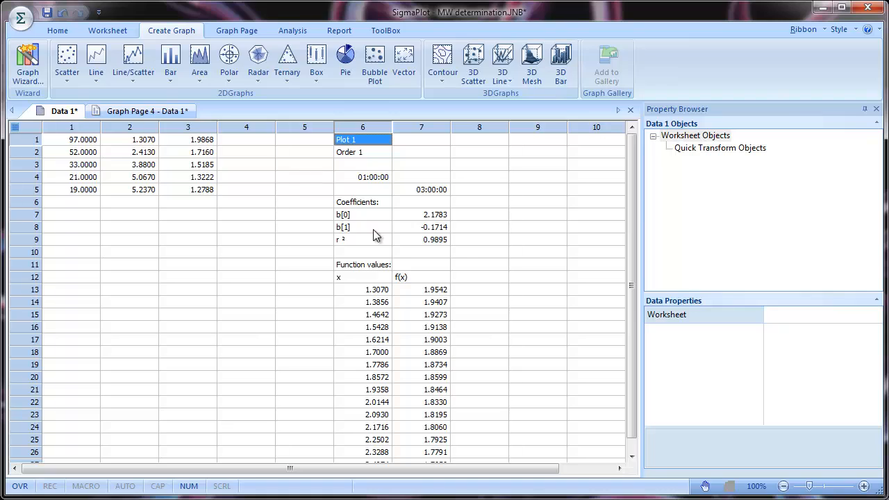
# - Examine the pasted regression coefficients, r² and the x and f(x) function values in worksheet columns 6 and 7
pyautogui.moveTo(634, 174); pyautogui.dragTo(624, 353)
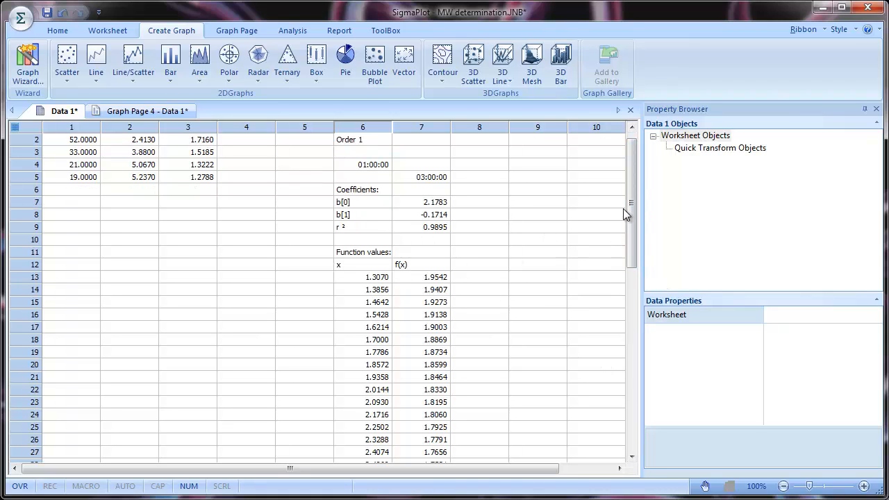
pyautogui.moveTo(633, 205); pyautogui.dragTo(628, 354)
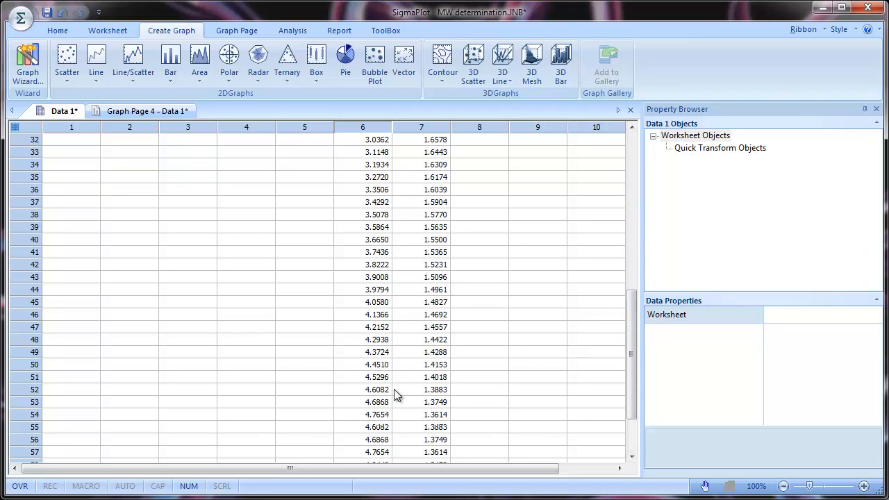
pyautogui.scroll(-8, 394, 389)
pyautogui.scroll(18, 397, 382)
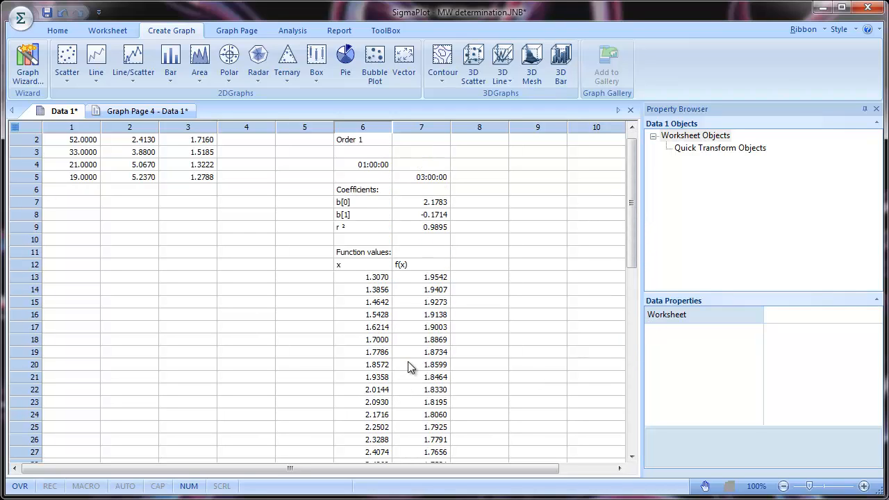
pyautogui.scroll(1, 408, 363)
pyautogui.scroll(-2, 408, 363)
pyautogui.scroll(1, 408, 363)
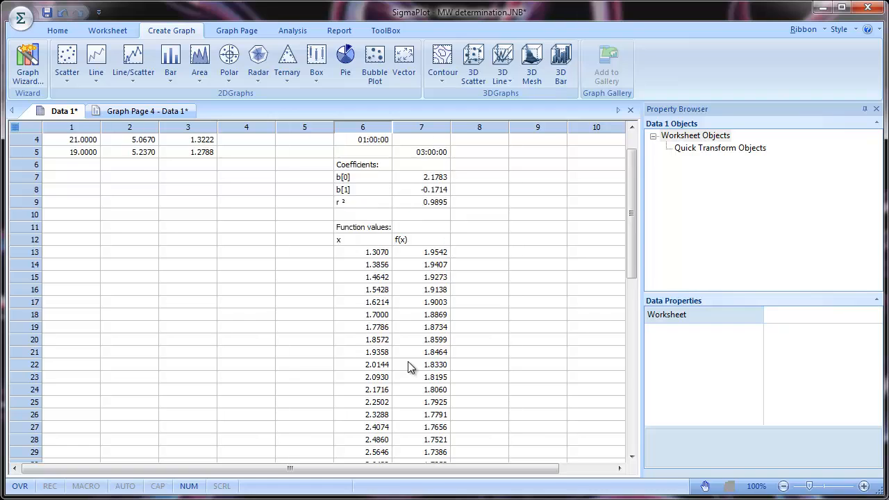
pyautogui.scroll(1, 407, 368)
pyautogui.scroll(-12, 408, 368)
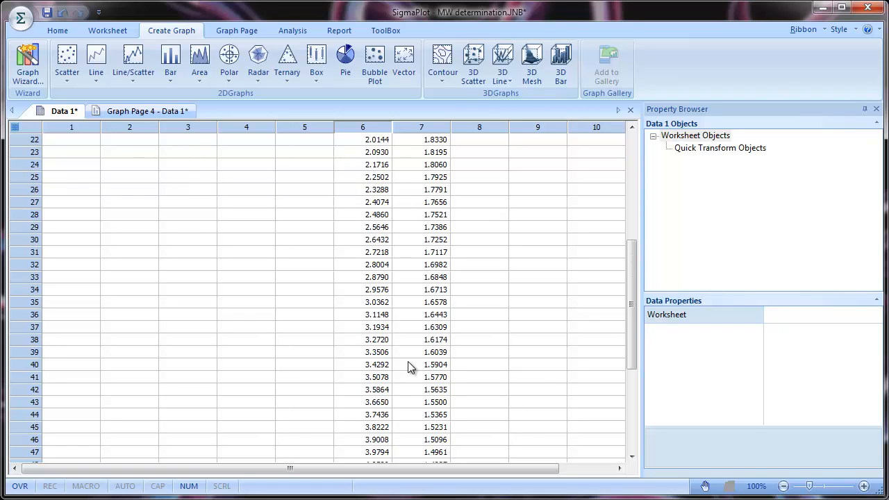
pyautogui.scroll(8, 407, 367)
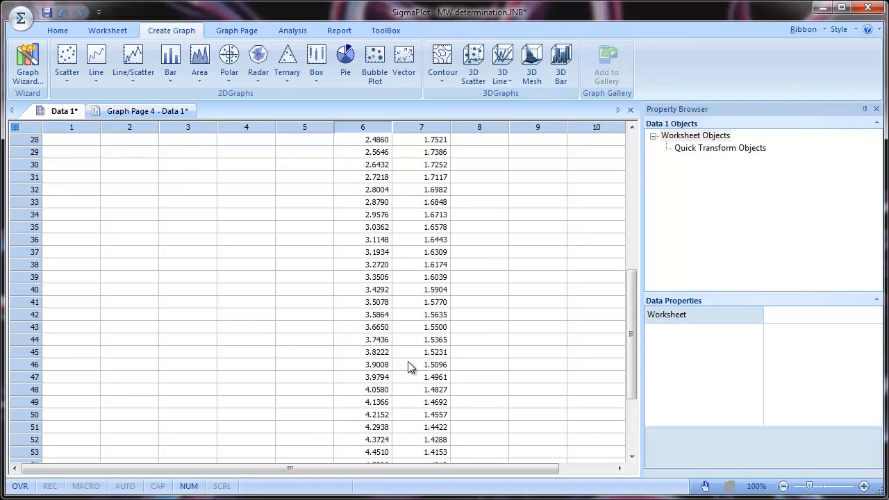
pyautogui.scroll(4, 410, 367)
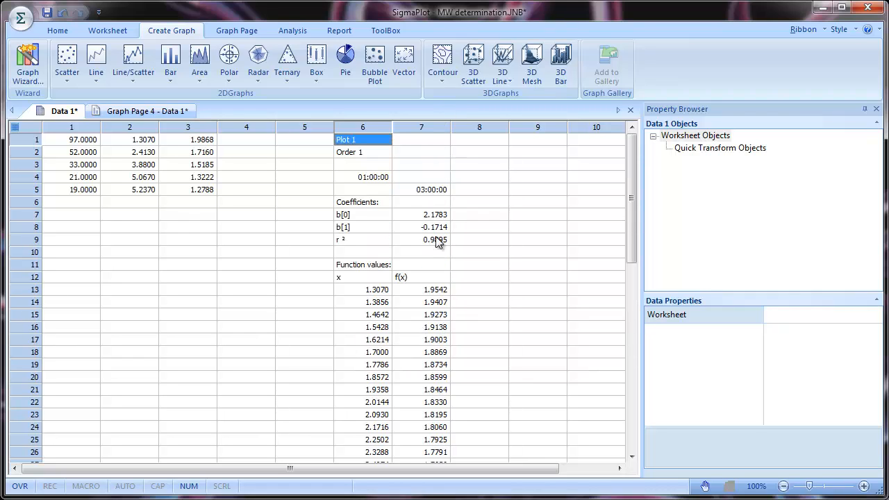
pyautogui.scroll(-1, 430, 426)
pyautogui.scroll(-5, 431, 426)
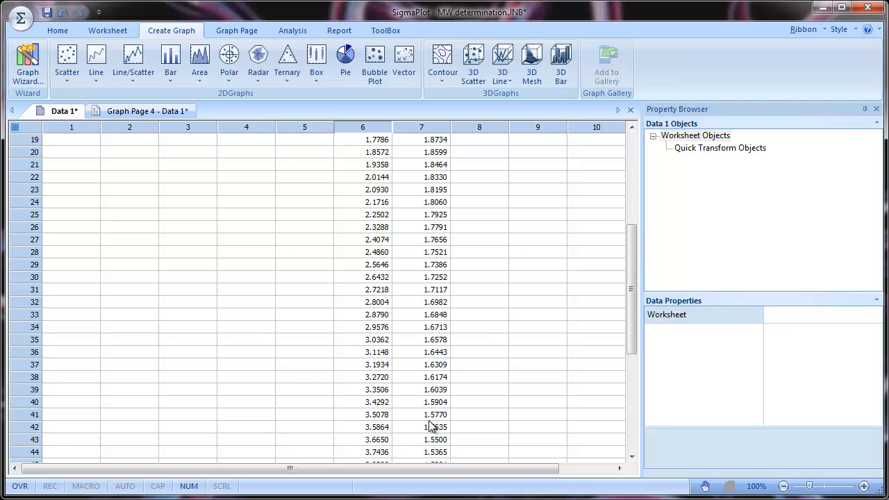
pyautogui.scroll(6, 431, 424)
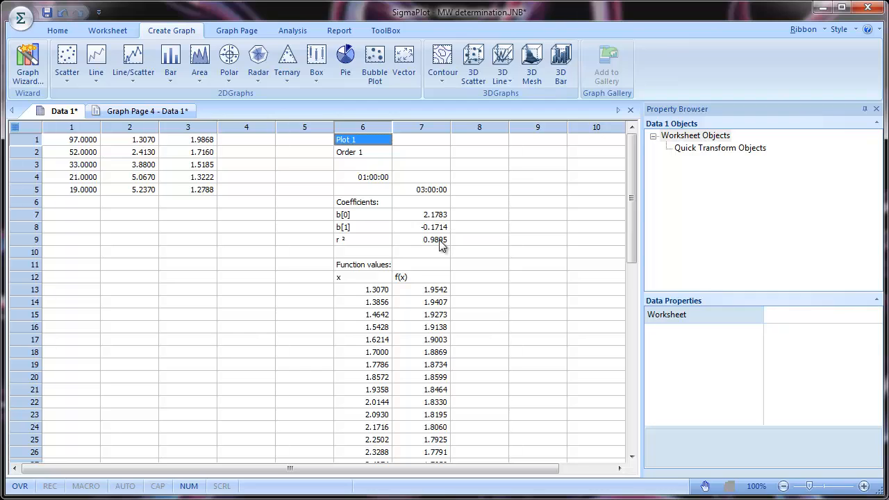
pyautogui.scroll(-7, 373, 401)
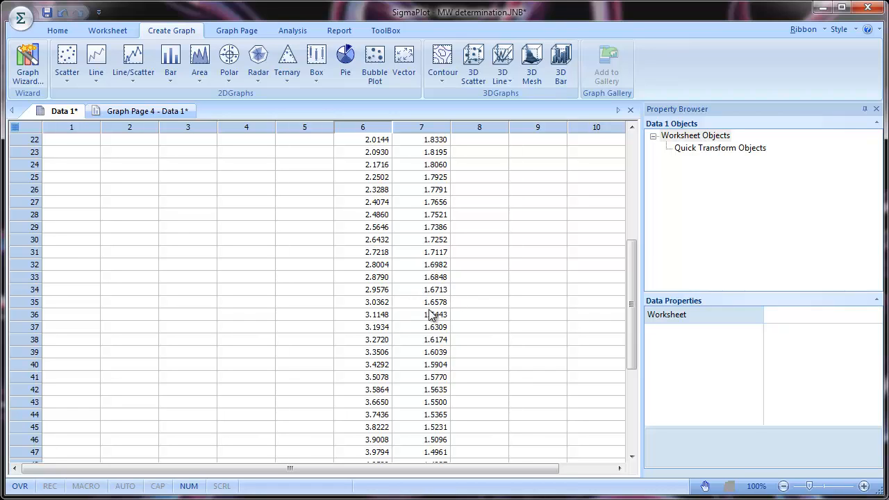
pyautogui.scroll(3, 430, 312)
pyautogui.scroll(4, 430, 312)
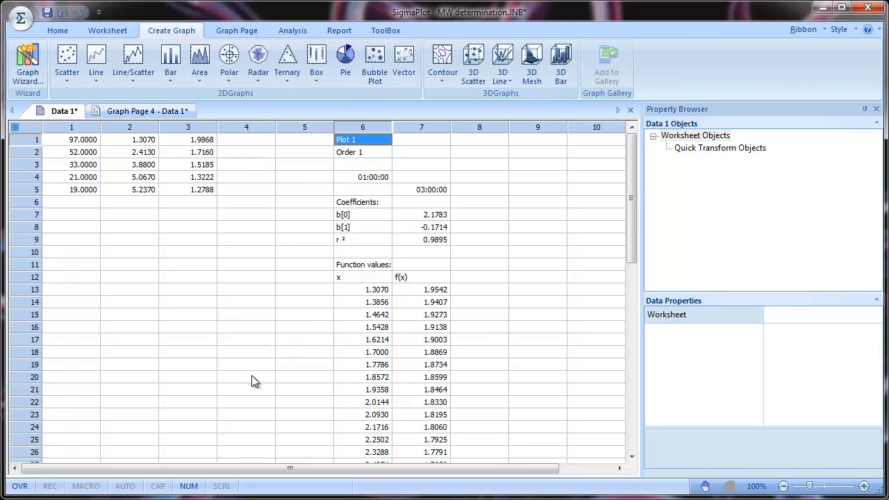
pyautogui.scroll(-5, 407, 361)
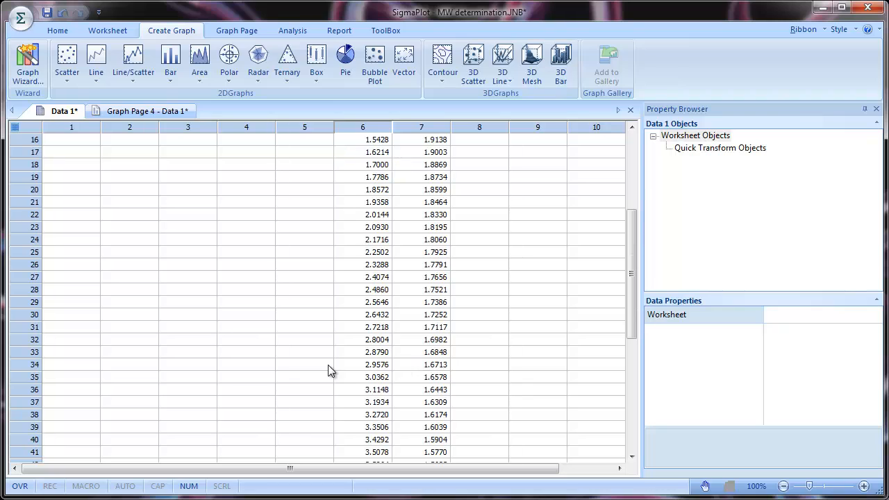